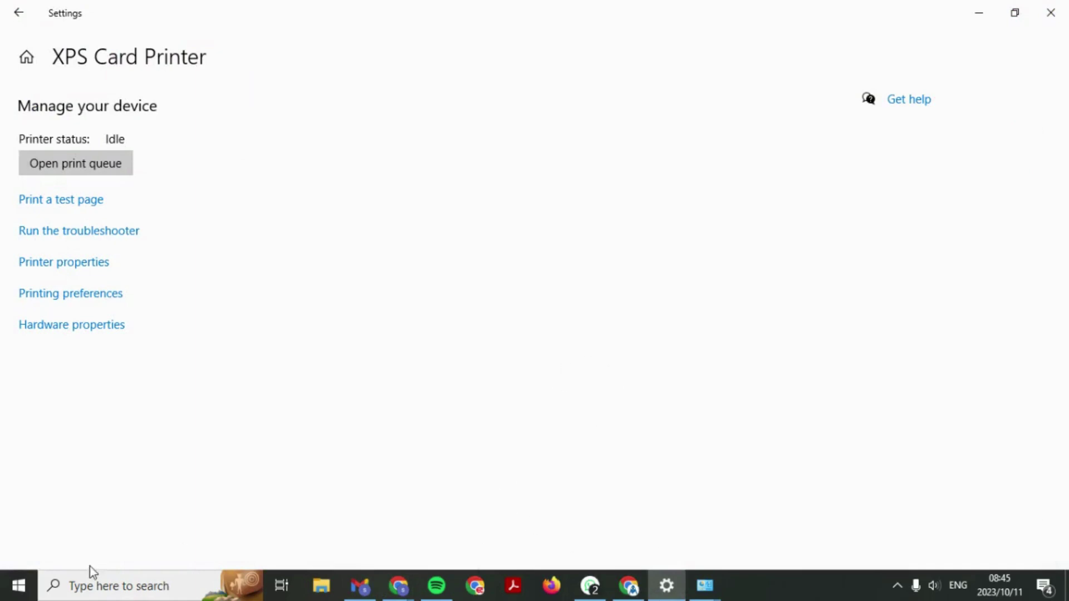
# Step: Search Windows for 'contr' and launch Control Panel from the results
pyautogui.click(99, 586)
pyautogui.write('co')
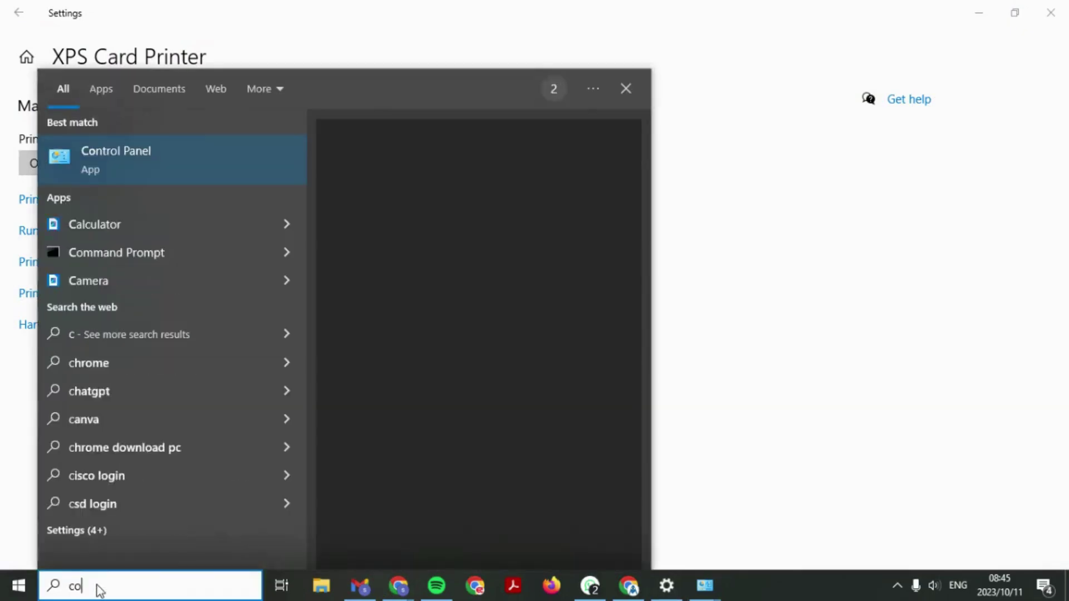
pyautogui.write('ntr')
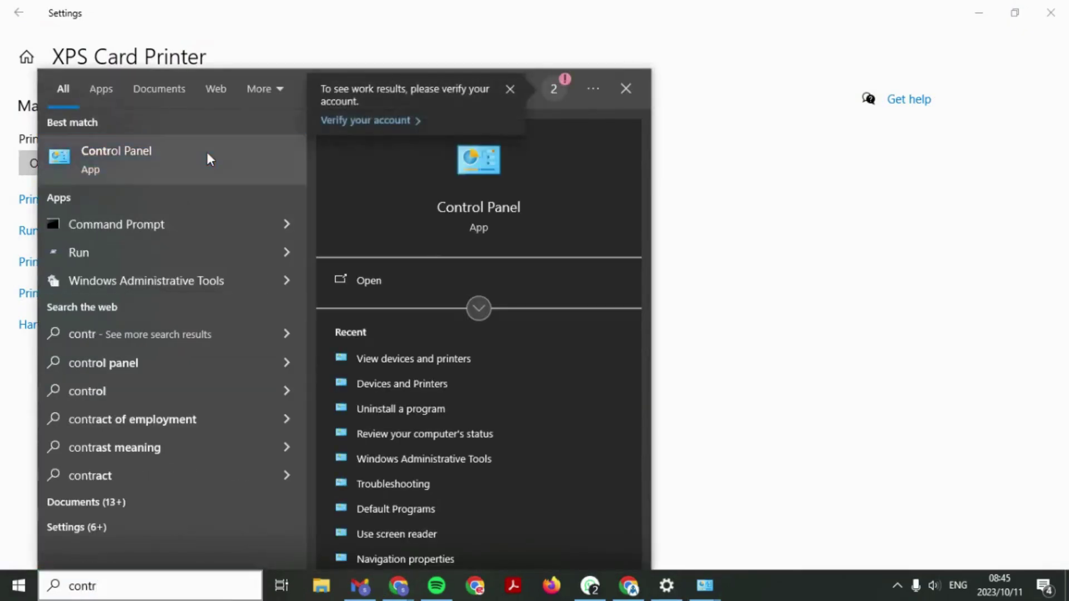
pyautogui.click(210, 159)
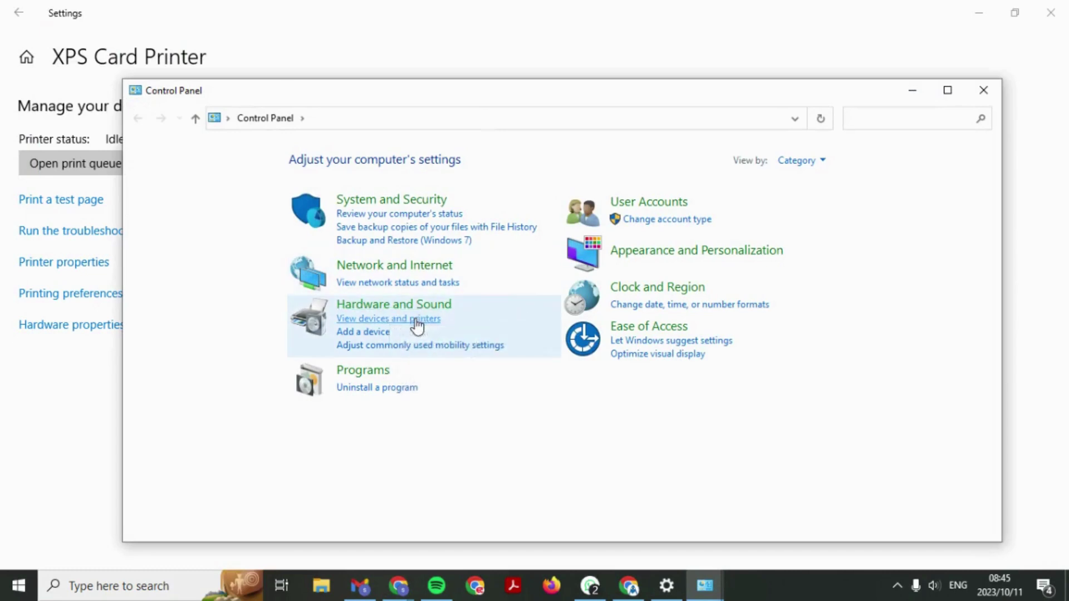
# Step: Go to Devices and Printers and bring up the XPS Card Printer's context menu
pyautogui.click(410, 321)
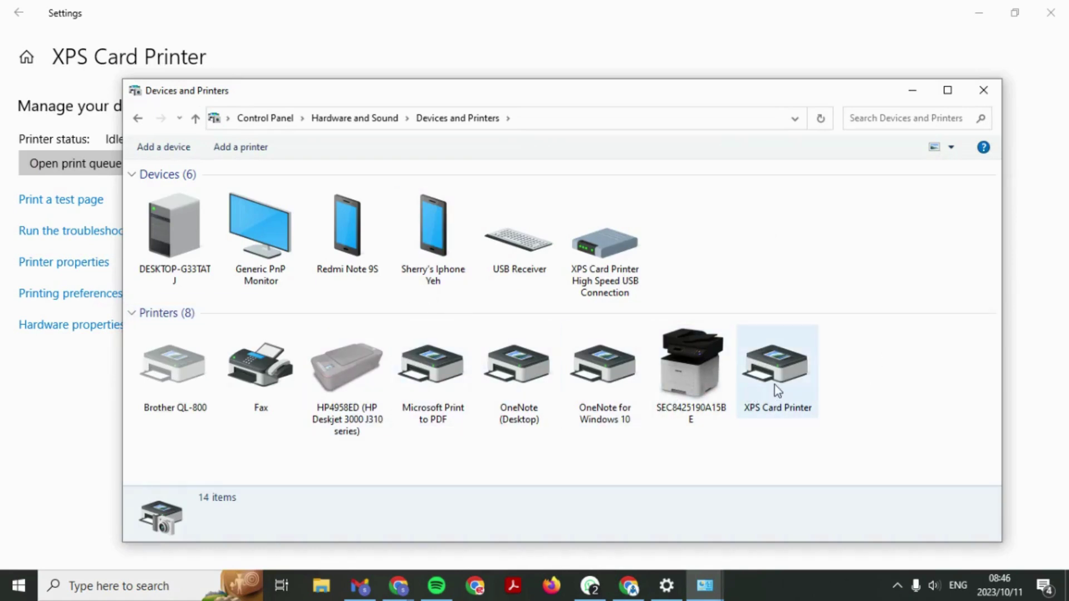
pyautogui.click(752, 381)
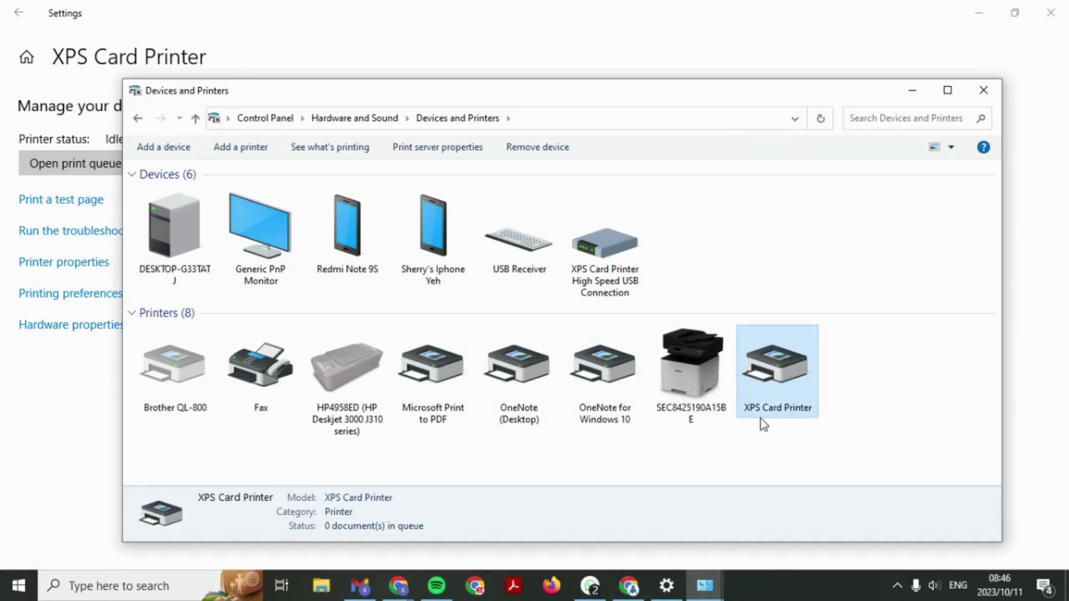
pyautogui.rightClick(793, 381)
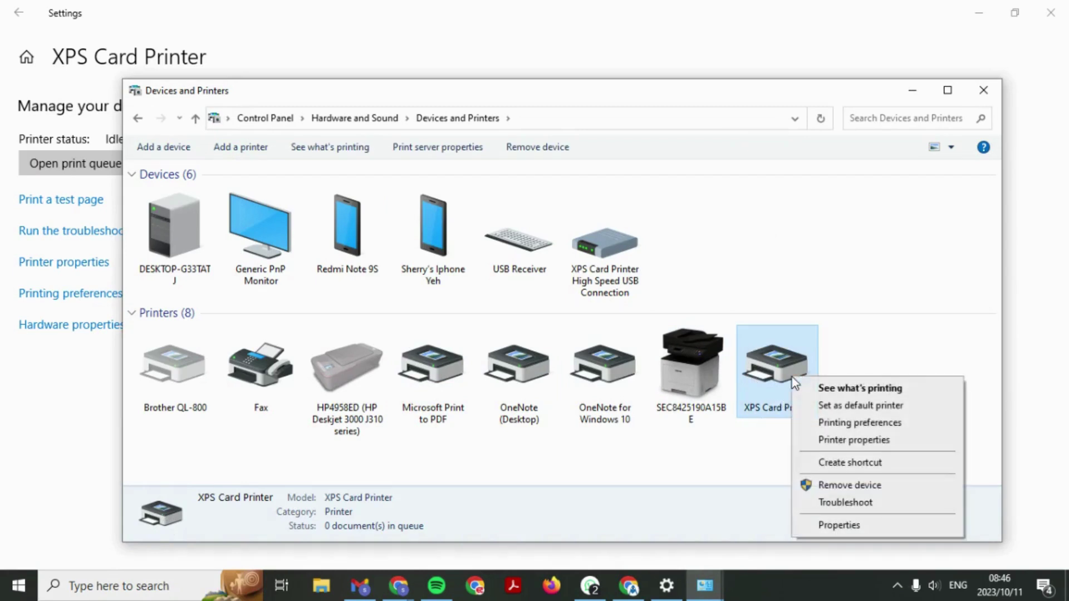
# Step: Open XPS Card Printer properties, centre the dialog, and view its Printer Status tab
pyautogui.click(829, 440)
pyautogui.moveTo(847, 174); pyautogui.dragTo(563, 79)
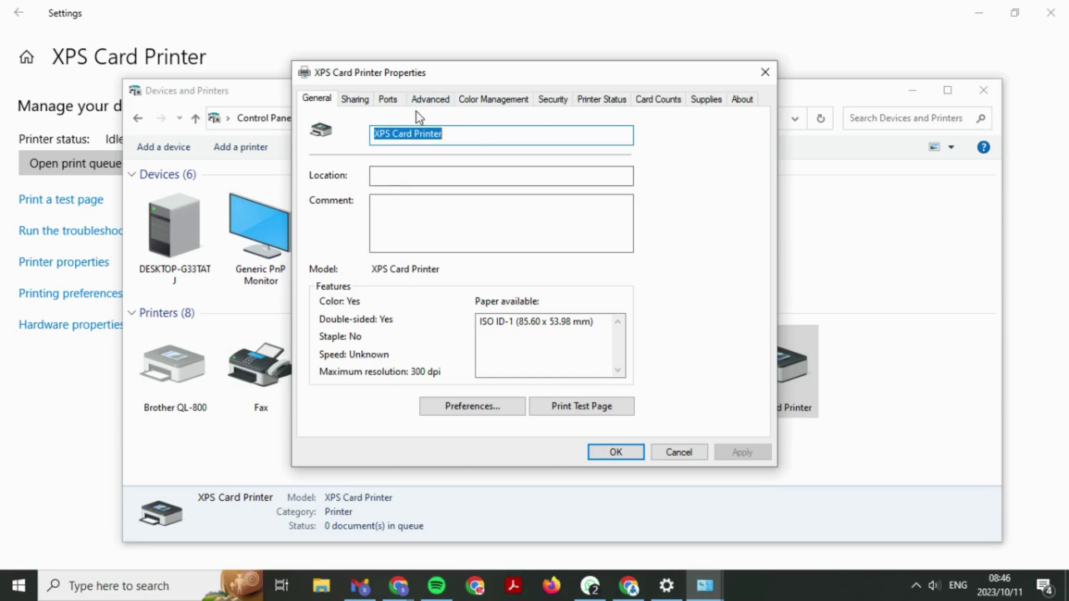
pyautogui.click(611, 100)
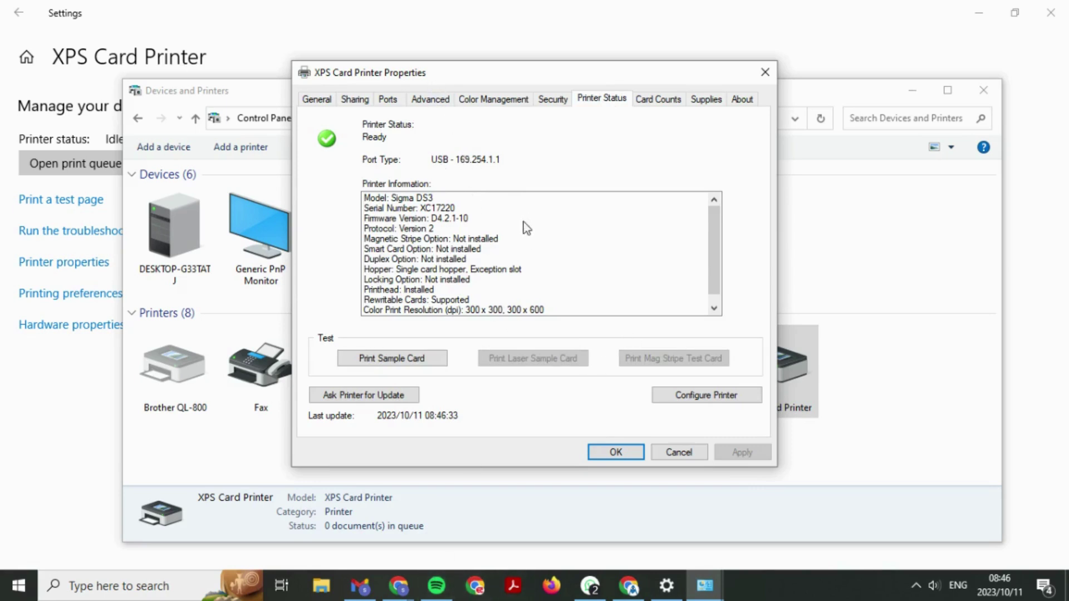
# Step: Bring Chrome forward, show the Printer Dashboard login tab at 169.254.1.1, and focus User ID
pyautogui.moveTo(415, 589)
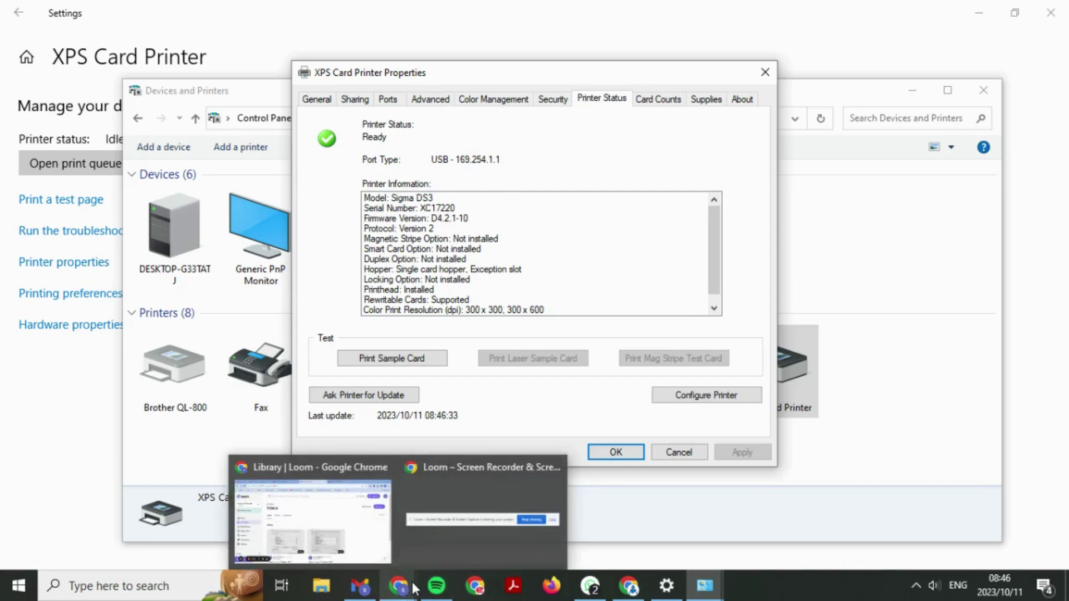
pyautogui.click(346, 559)
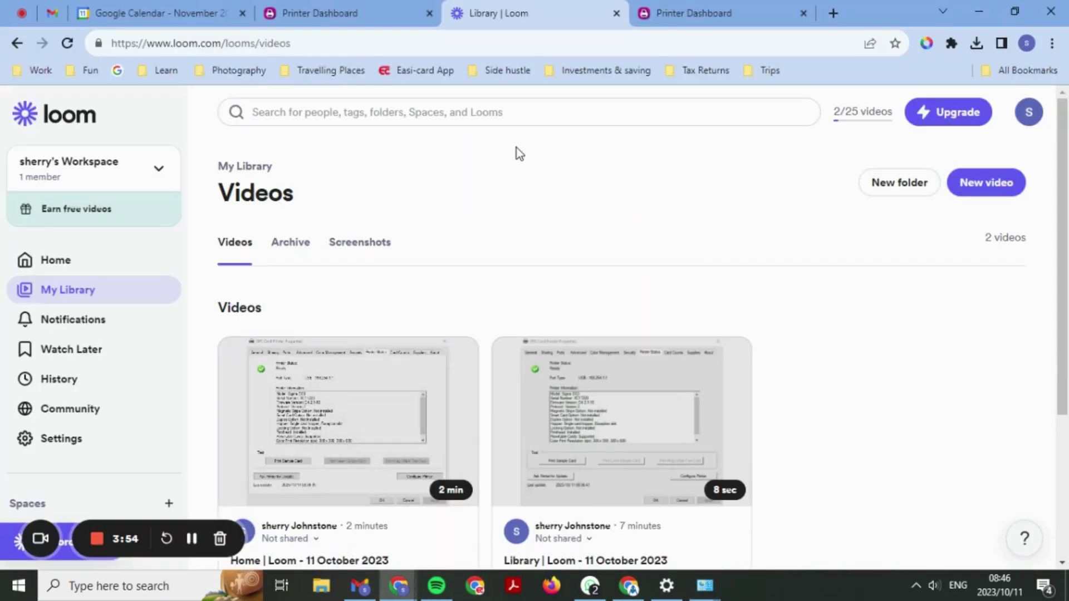
pyautogui.click(366, 7)
pyautogui.click(669, 11)
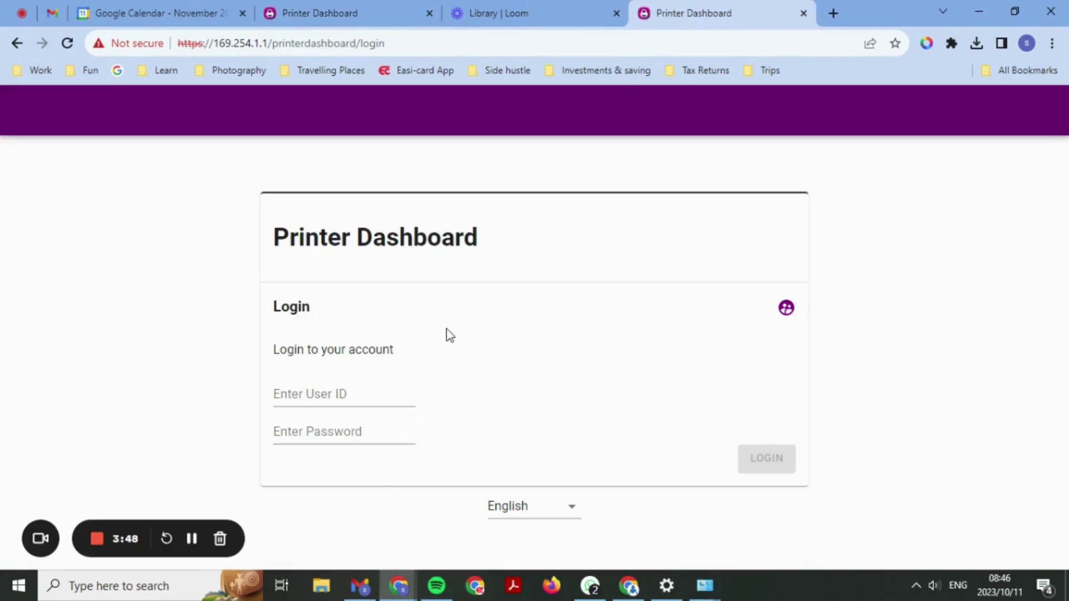
pyautogui.click(287, 46)
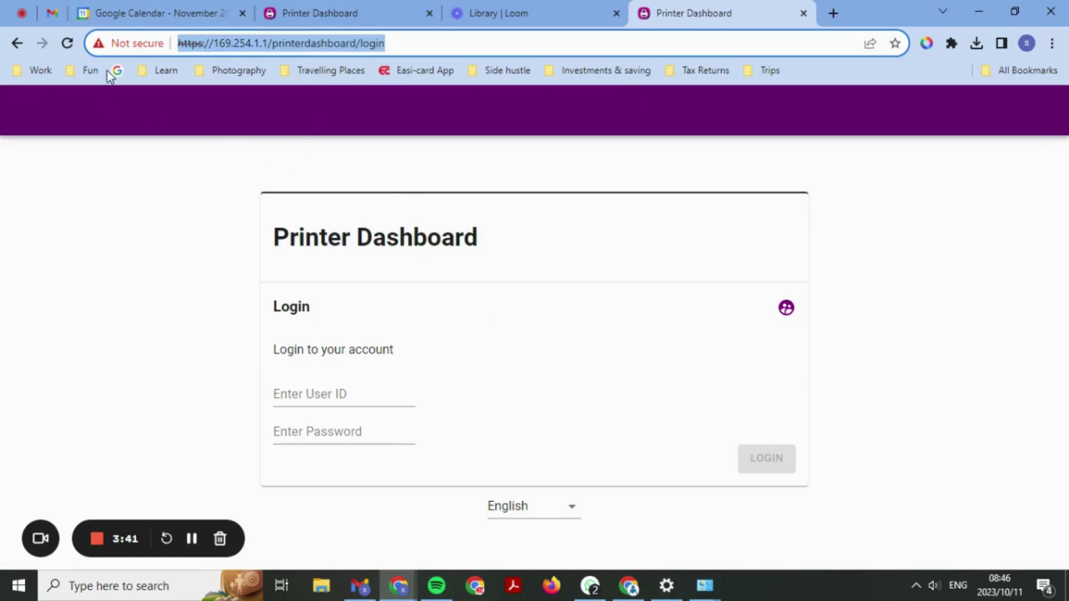
pyautogui.click(160, 225)
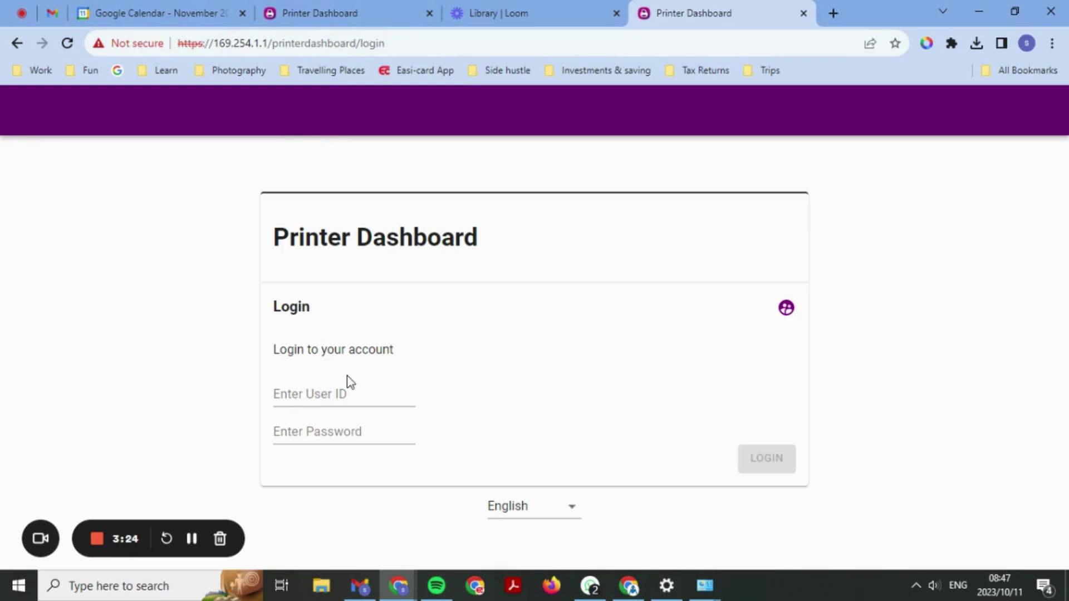
pyautogui.click(403, 389)
# Step: On the logged-in dashboard, read the Cleaning Card count, then open Supply Details for the YMCKT ribbon
pyautogui.click(338, 8)
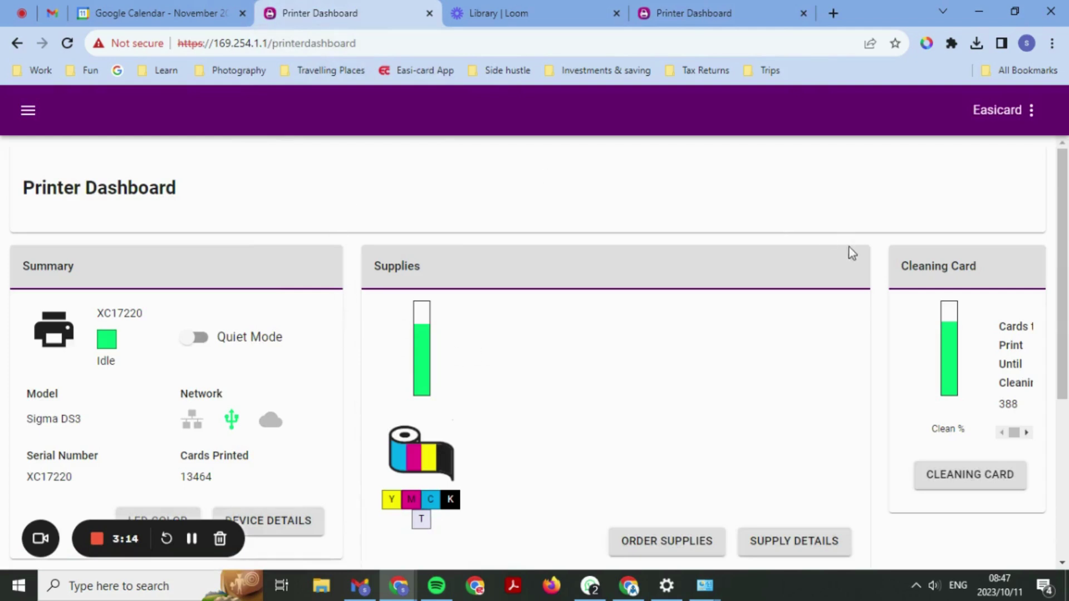
pyautogui.scroll(-3, 790, 377)
pyautogui.scroll(3, 596, 288)
pyautogui.moveTo(1005, 409); pyautogui.dragTo(1038, 405)
pyautogui.click(1024, 409)
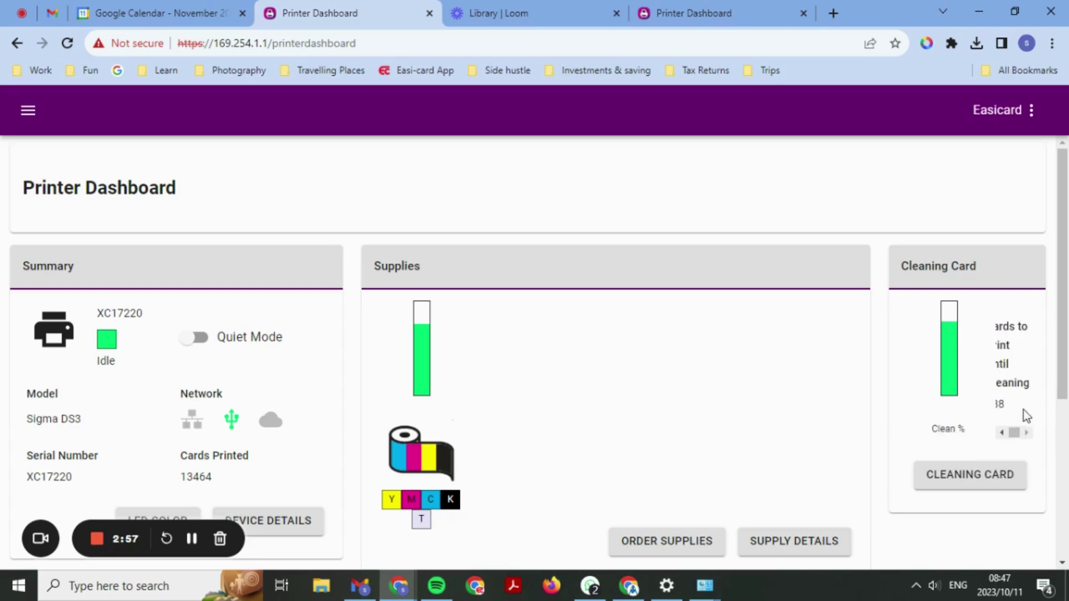
pyautogui.click(1000, 434)
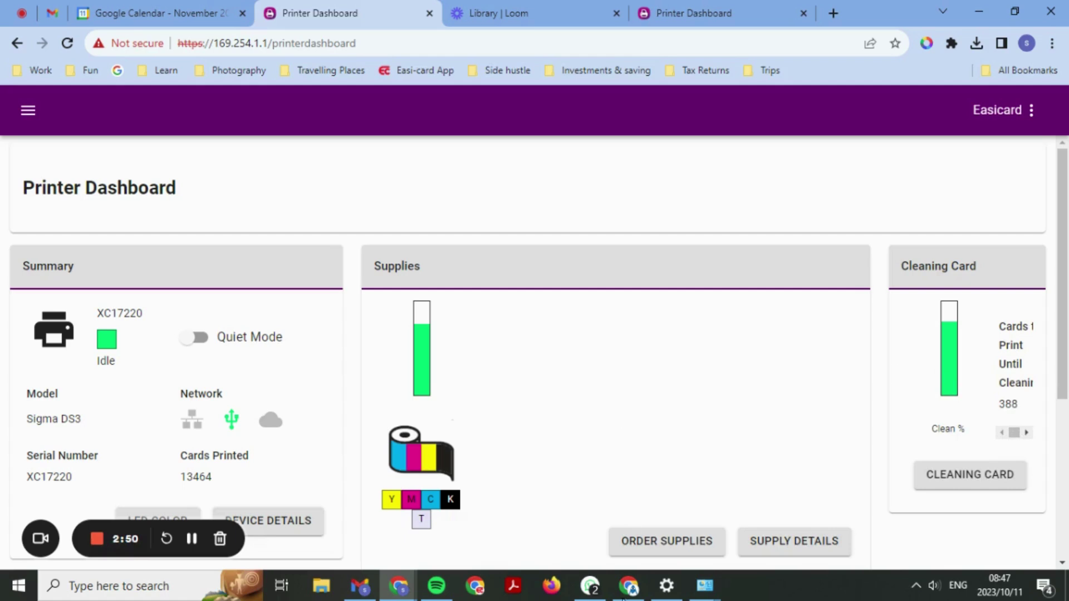
pyautogui.click(783, 539)
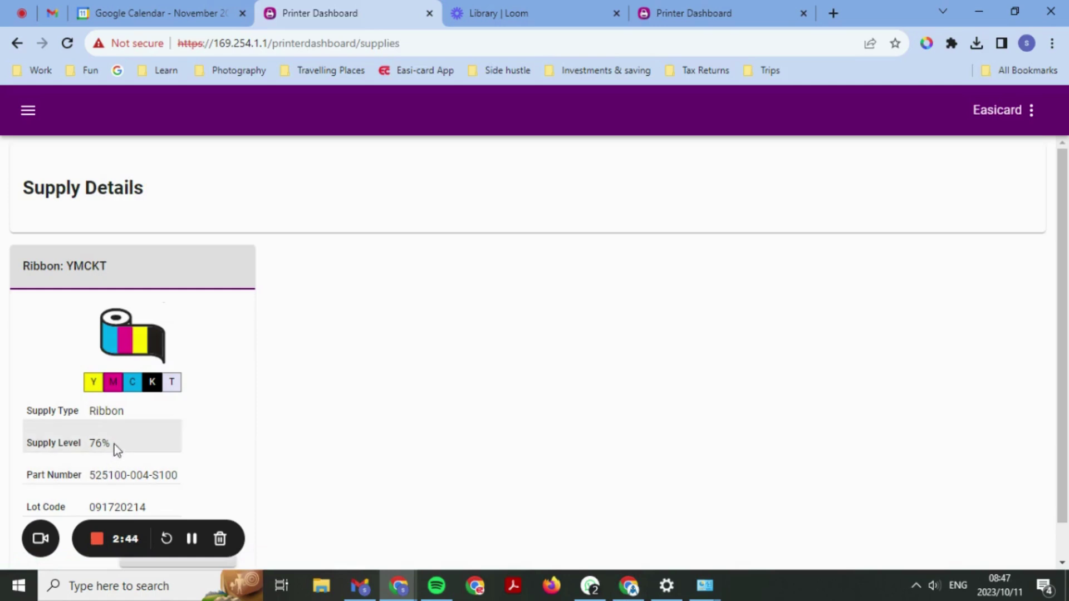
# Step: Use the hamburger menu to return to the main Printer Dashboard page
pyautogui.scroll(-1, 181, 450)
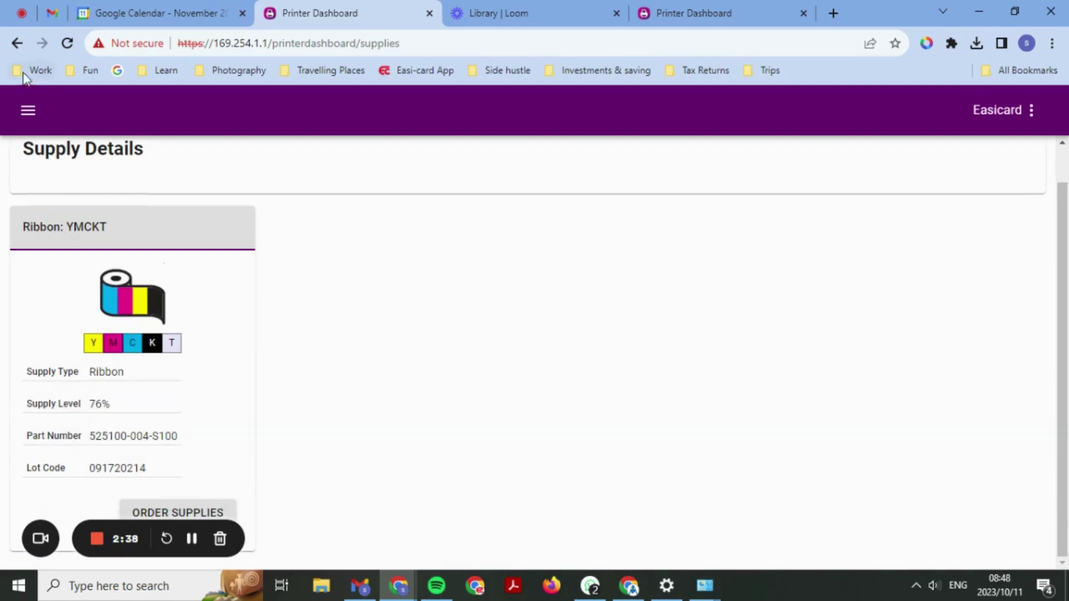
pyautogui.click(28, 110)
pyautogui.click(101, 199)
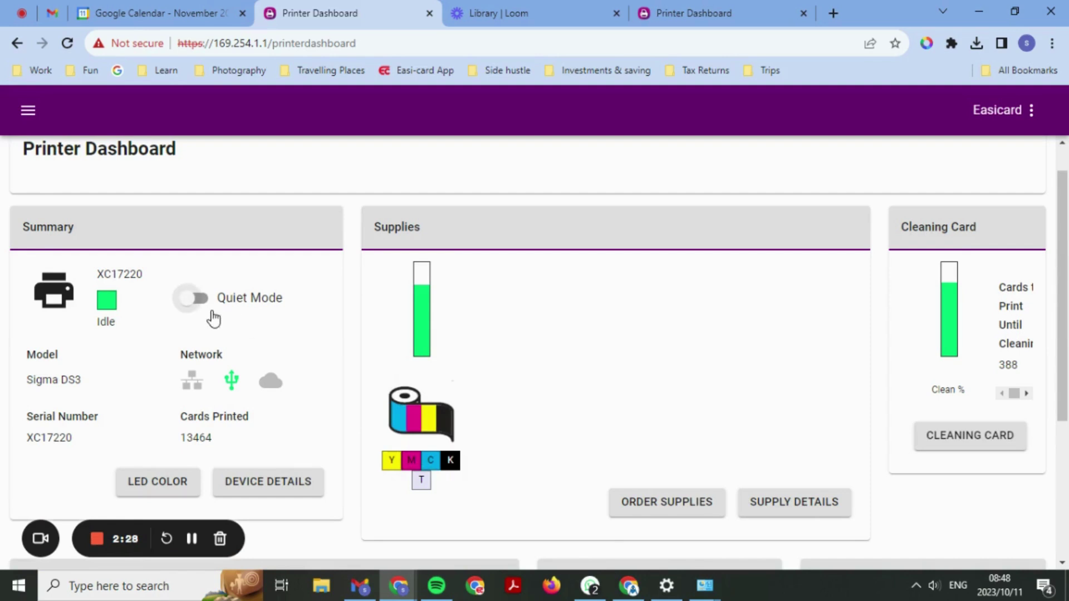
pyautogui.moveTo(232, 385)
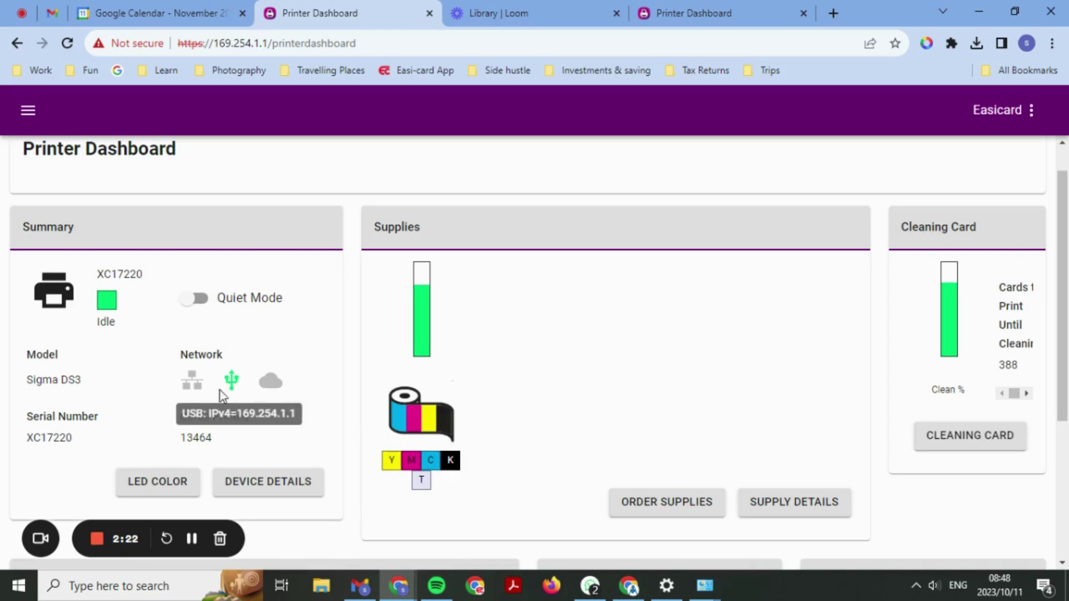
pyautogui.moveTo(191, 383)
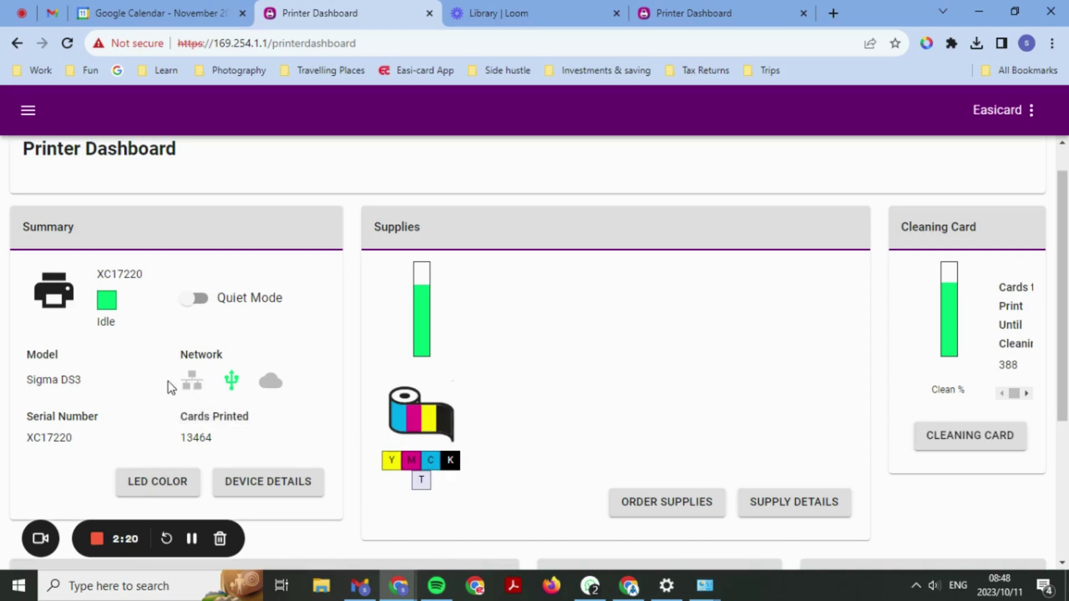
pyautogui.scroll(-1, 326, 439)
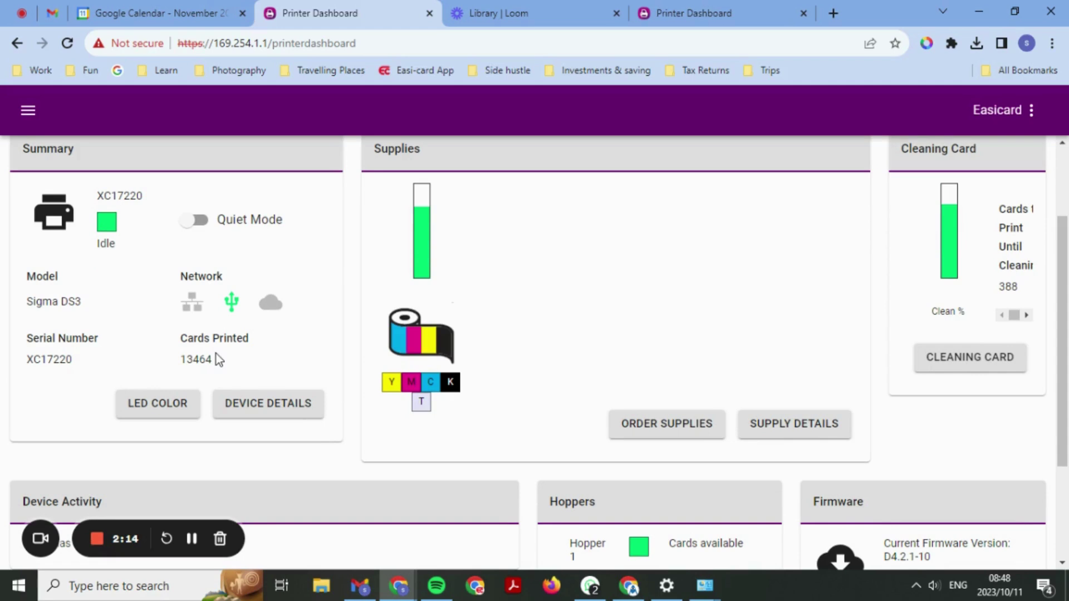
pyautogui.scroll(-1, 216, 353)
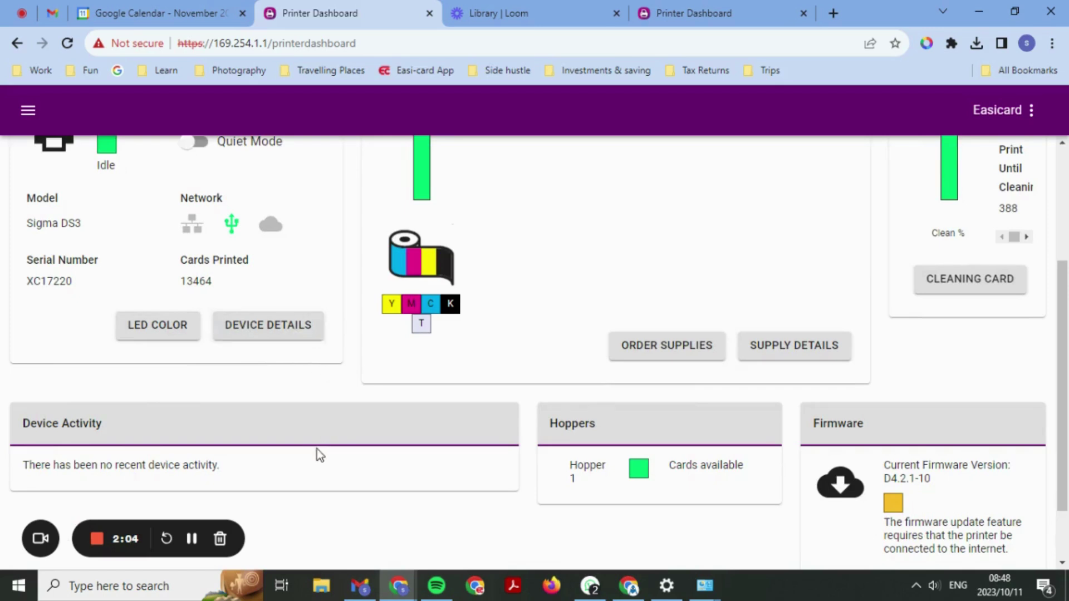
pyautogui.scroll(-1, 317, 452)
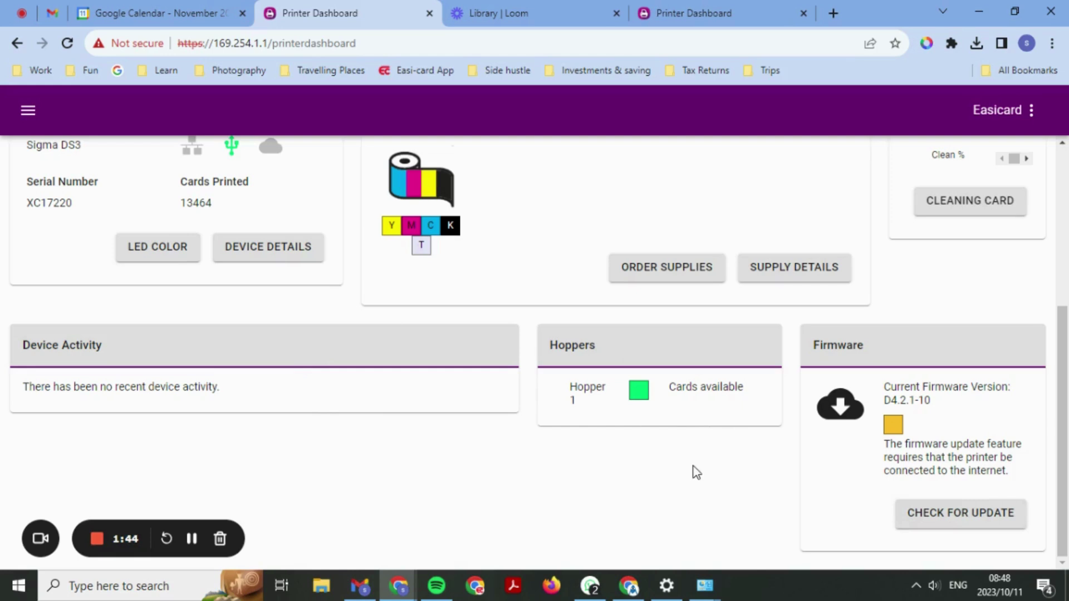
pyautogui.scroll(3, 696, 472)
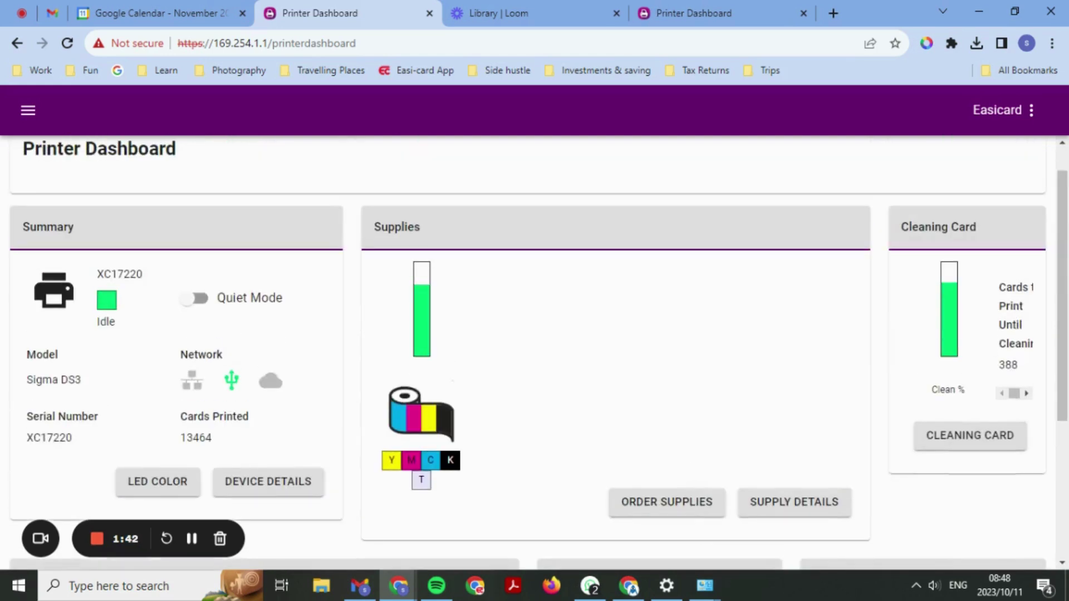
pyautogui.scroll(1, 578, 470)
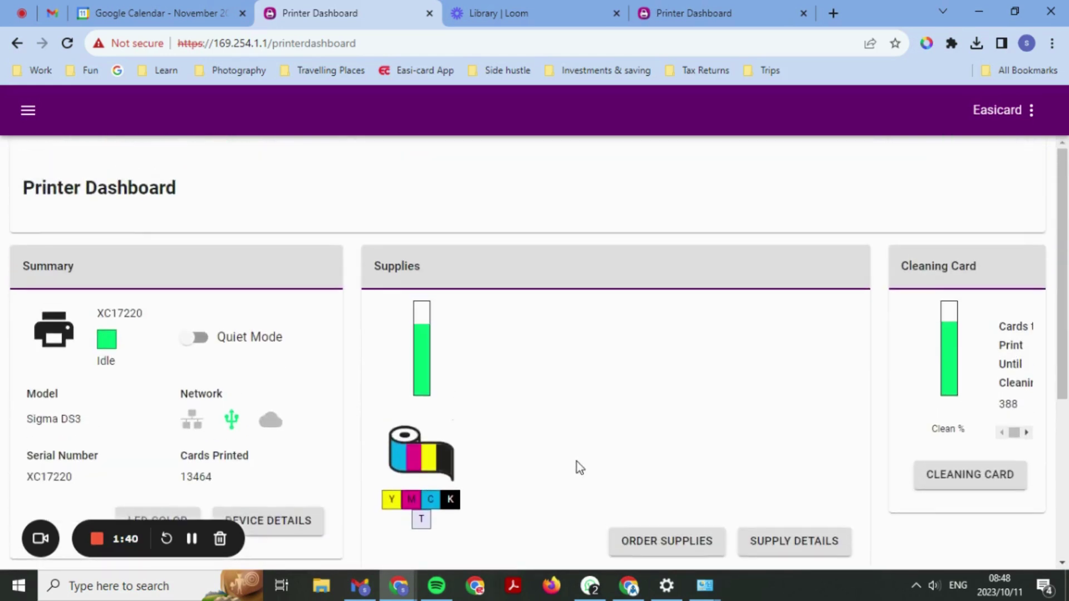